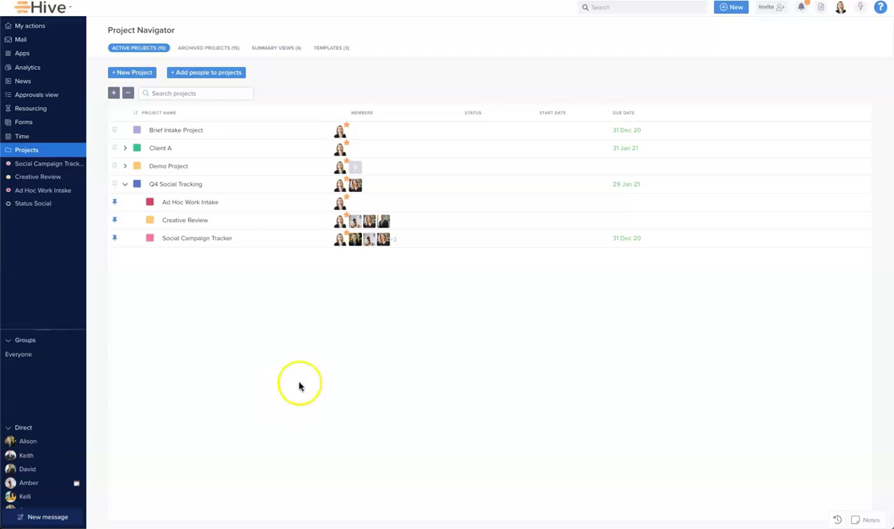
# - Pin the Portfolio view app card from the Apps page and open Dee's Test Portfolio View
pyautogui.click(23, 56)
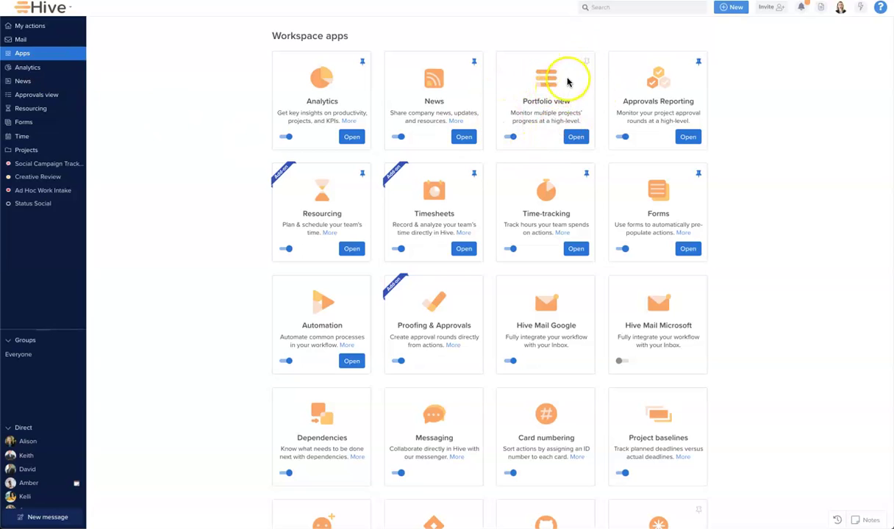
pyautogui.click(586, 63)
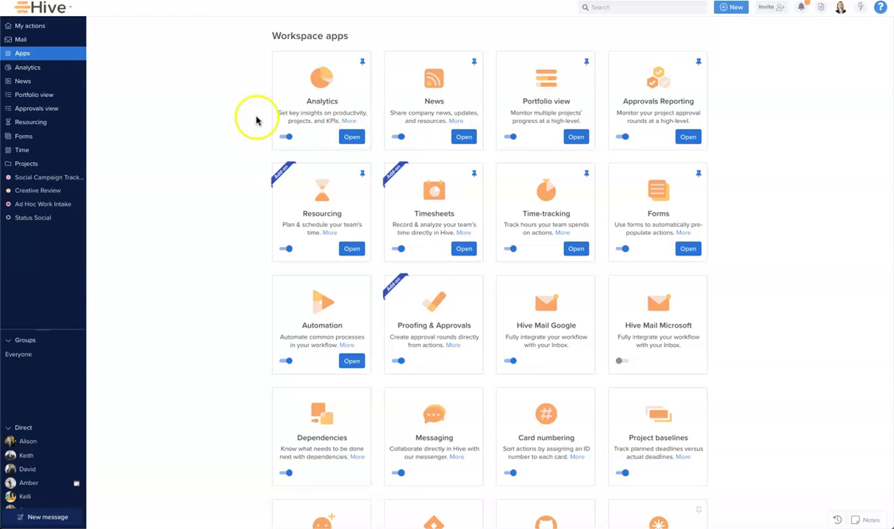
pyautogui.click(33, 94)
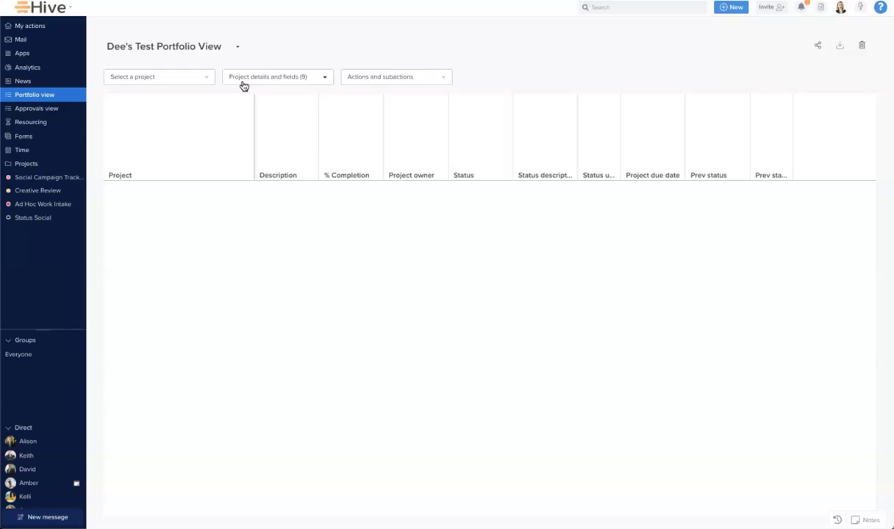
pyautogui.click(385, 81)
# - Add Demo Project and Q4 Social Tracking with their sub-projects, seven projects in total
pyautogui.click(204, 78)
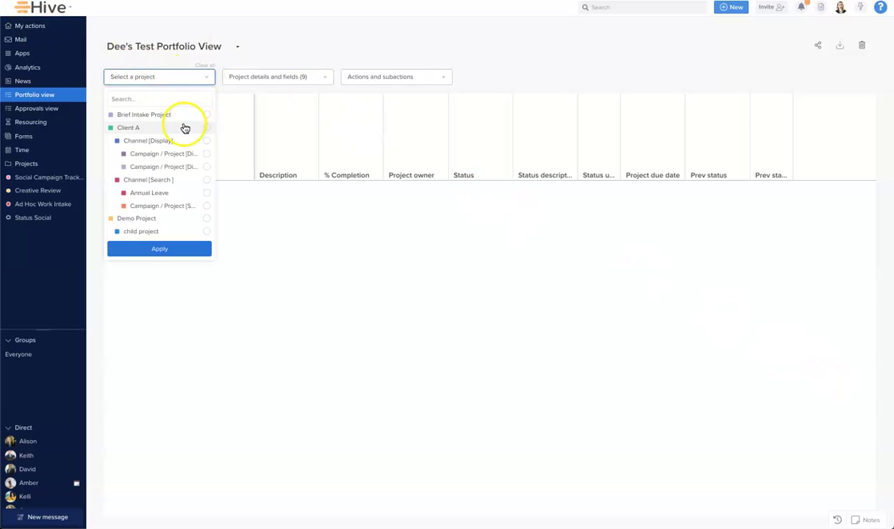
pyautogui.scroll(-1, 179, 159)
pyautogui.scroll(-2, 180, 159)
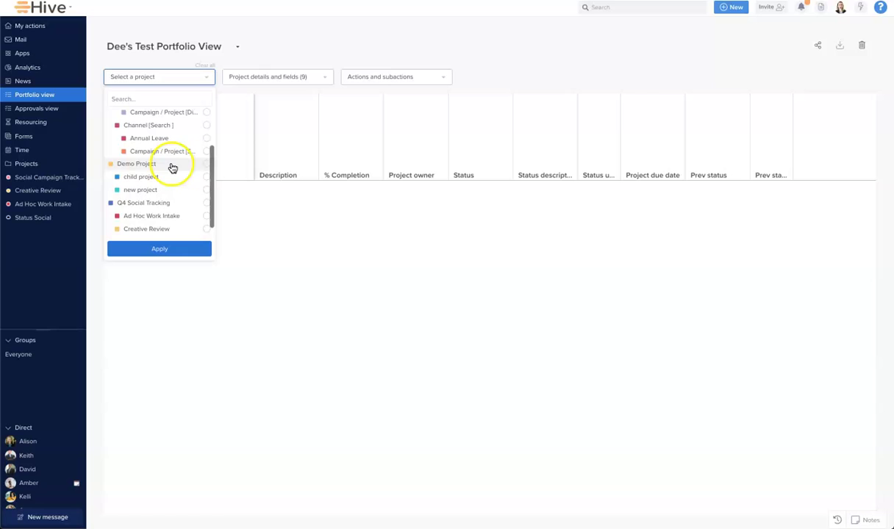
pyautogui.click(204, 165)
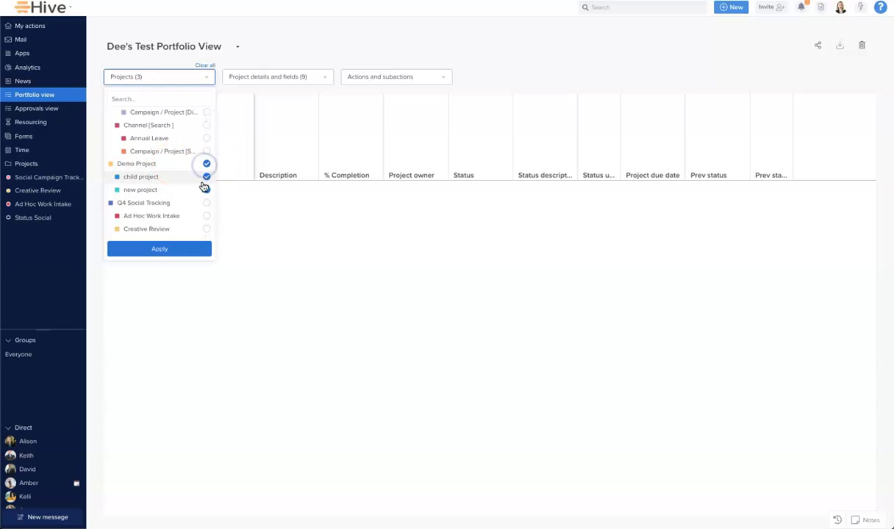
pyautogui.click(206, 203)
pyautogui.scroll(-1, 151, 219)
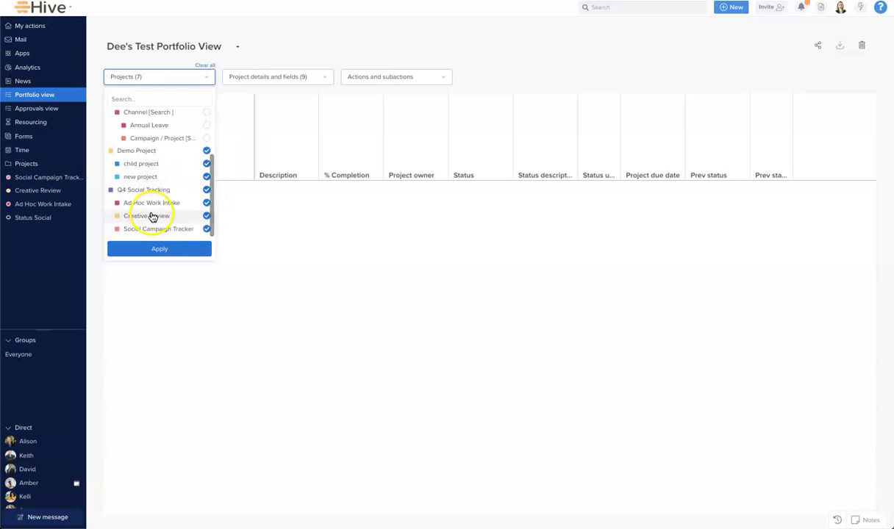
pyautogui.click(169, 250)
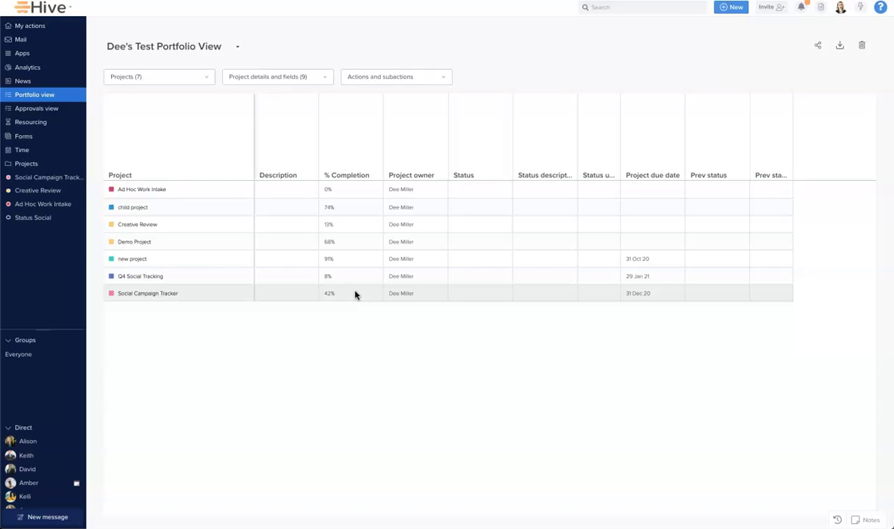
# - Remove the Description, Status, Status update date, Prev status and Prev status update date fields
pyautogui.click(324, 77)
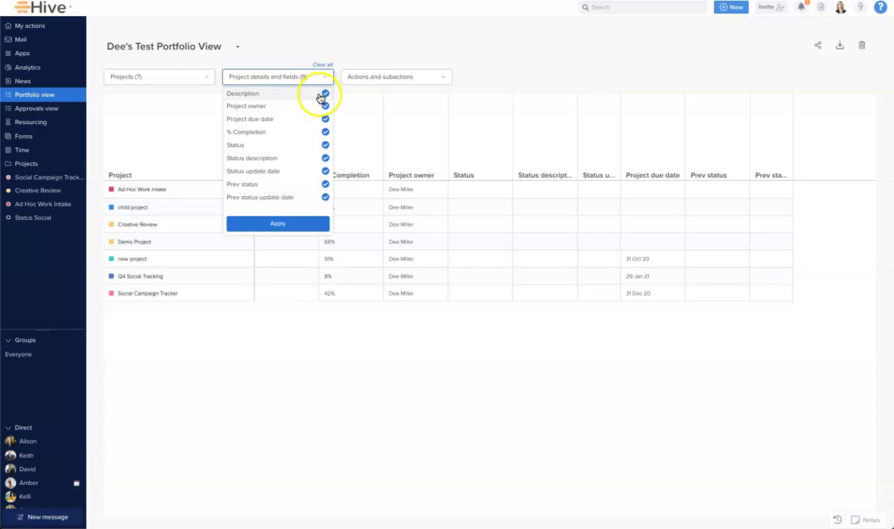
pyautogui.click(325, 96)
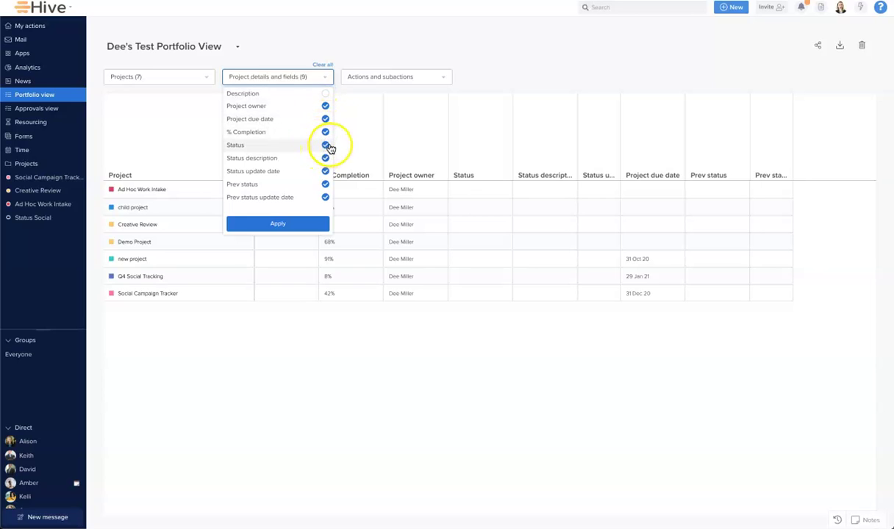
pyautogui.click(324, 146)
pyautogui.click(326, 171)
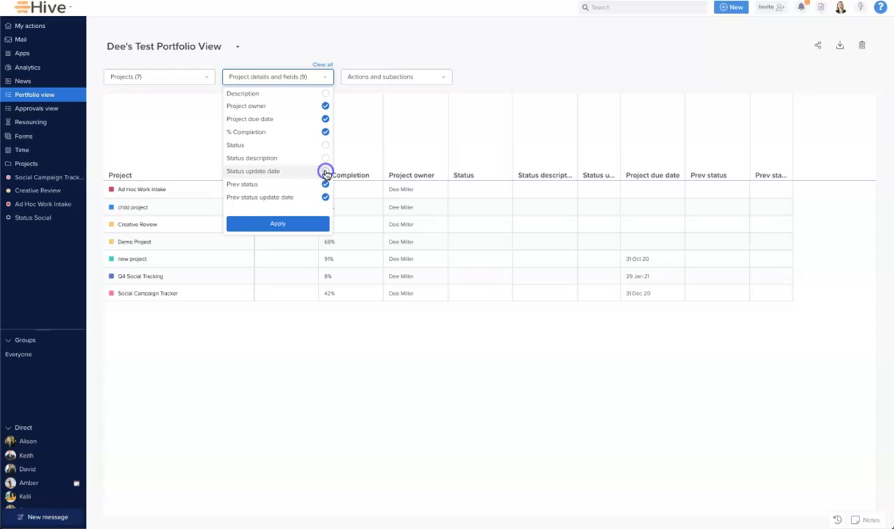
pyautogui.click(326, 185)
pyautogui.click(325, 197)
pyautogui.click(313, 225)
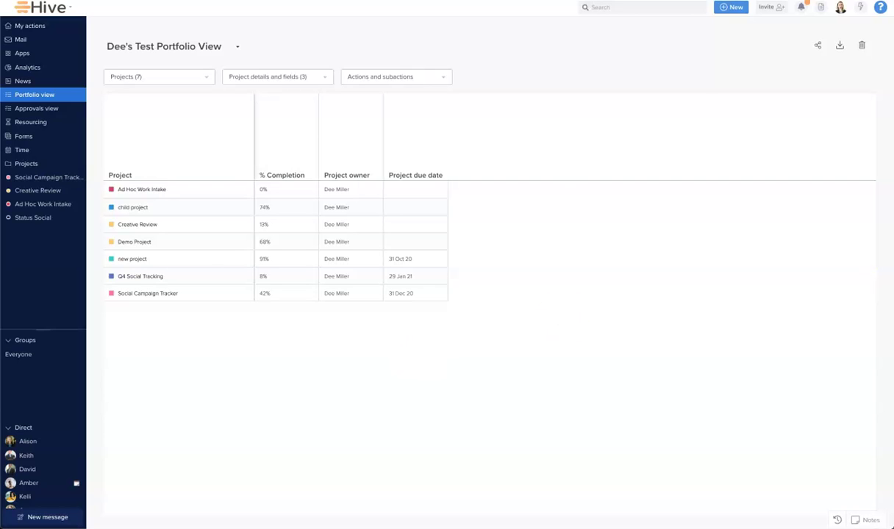
# - Add the Launch and Weekly Report milestones as action columns
pyautogui.click(439, 77)
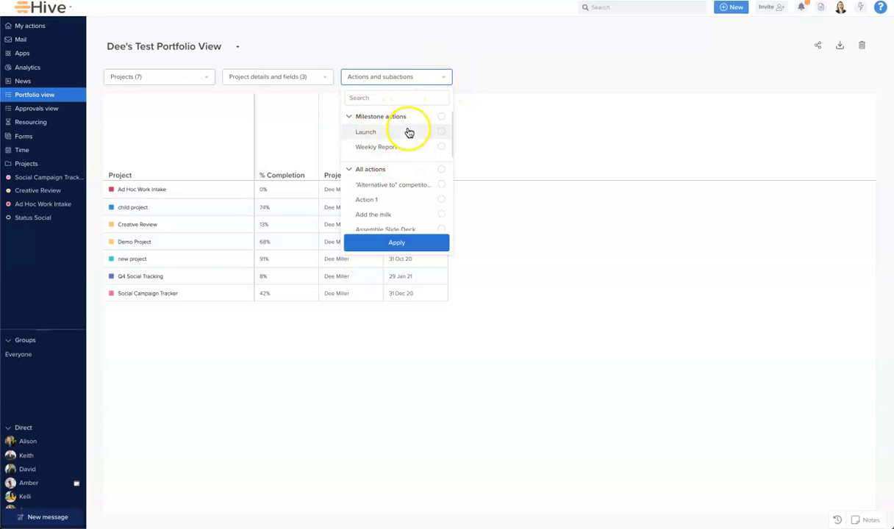
pyautogui.click(441, 132)
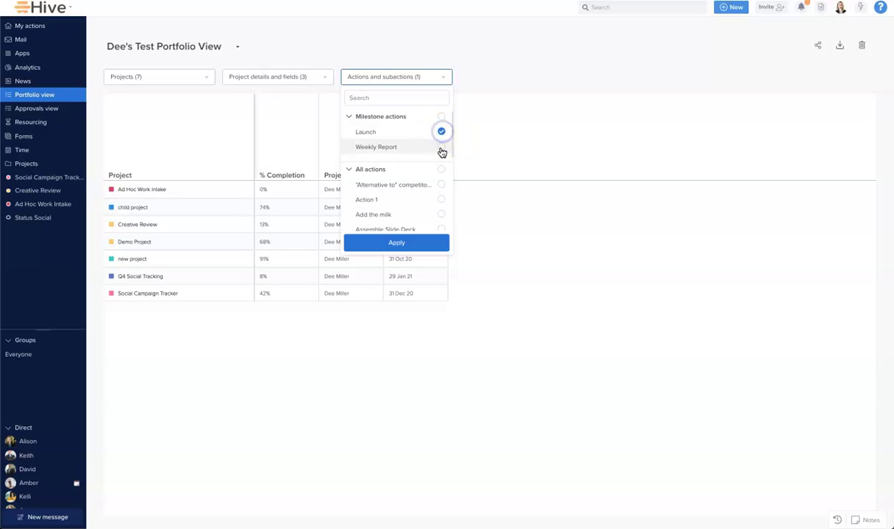
pyautogui.click(441, 147)
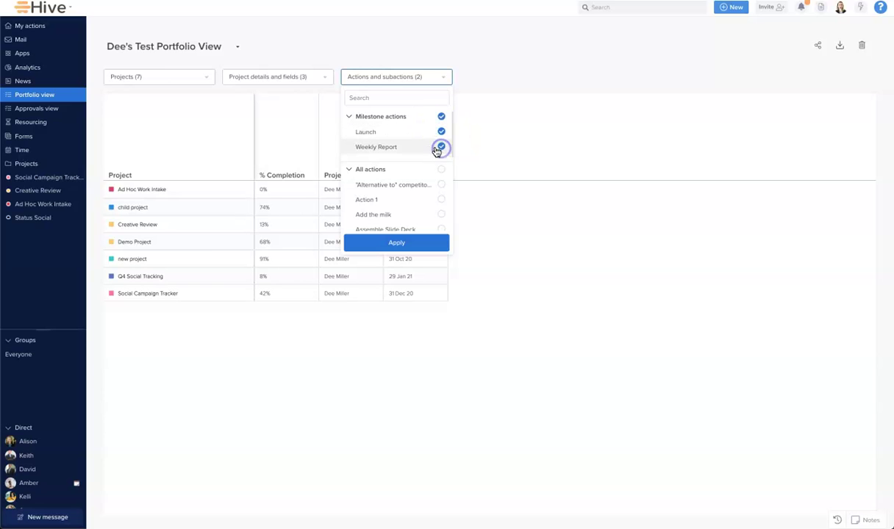
# - Search for and add Boil the kettle and Add the milk as action columns
pyautogui.click(375, 97)
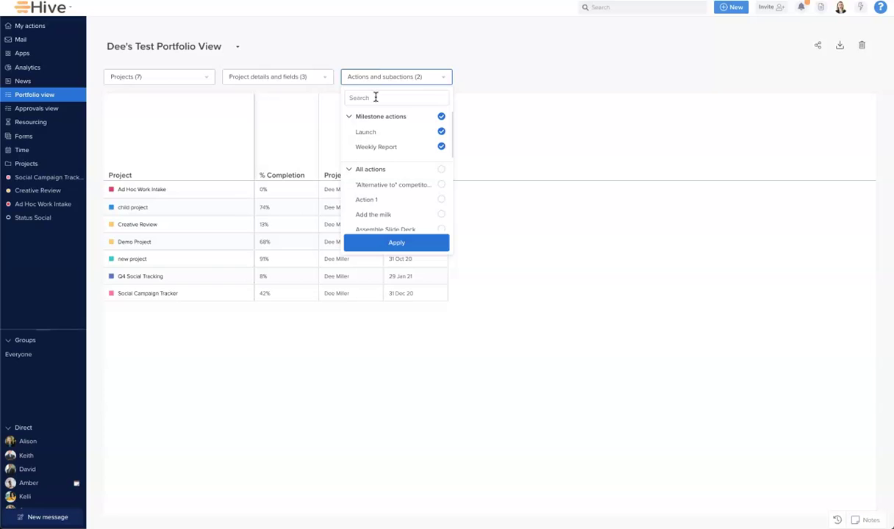
pyautogui.write('boil')
pyautogui.click(382, 95)
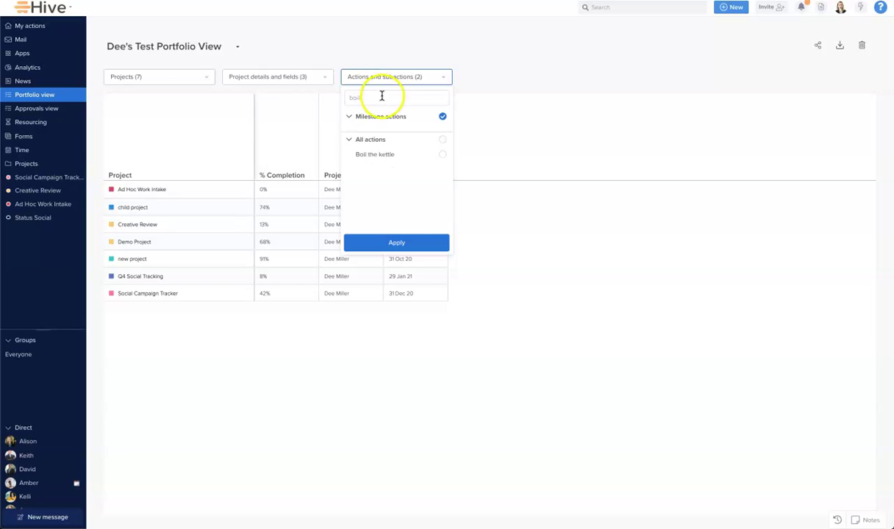
pyautogui.click(443, 154)
pyautogui.click(352, 96)
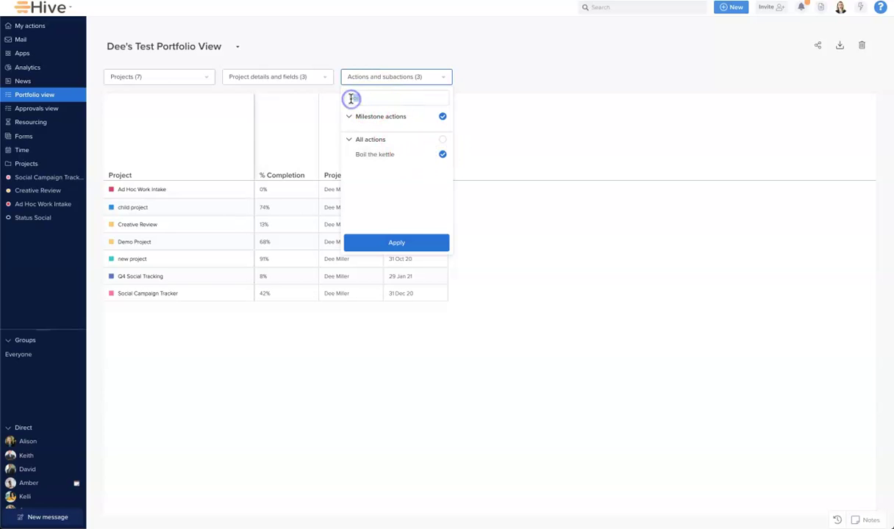
pyautogui.write('add')
pyautogui.click(442, 155)
# - Search the action list for 'edward', then close it to show the new columns
pyautogui.click(362, 96)
pyautogui.press('BackSpace')
pyautogui.press('BackSpace')
pyautogui.press('BackSpace')
pyautogui.write('edward')
pyautogui.click(372, 97)
pyautogui.click(328, 92)
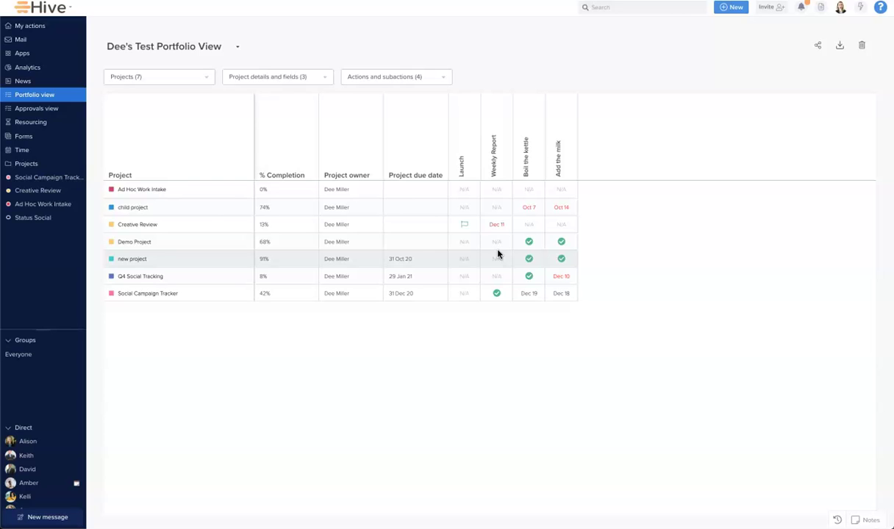
pyautogui.click(529, 209)
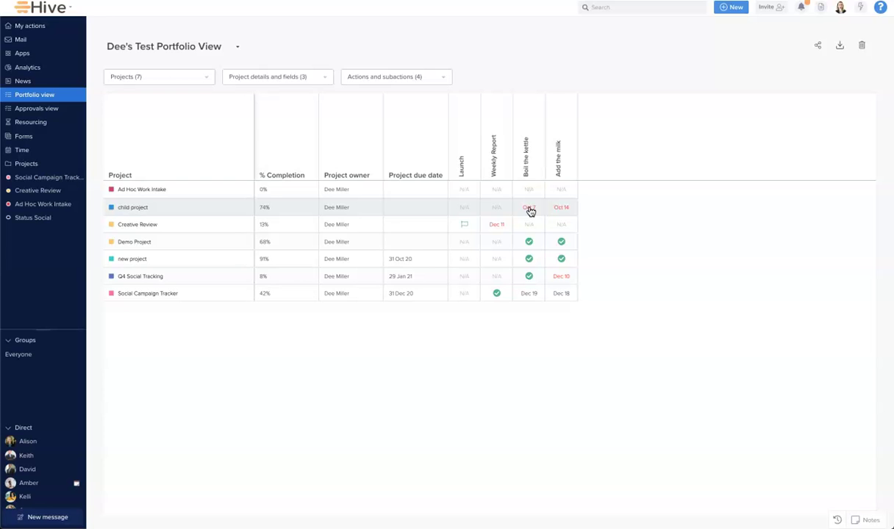
pyautogui.click(564, 278)
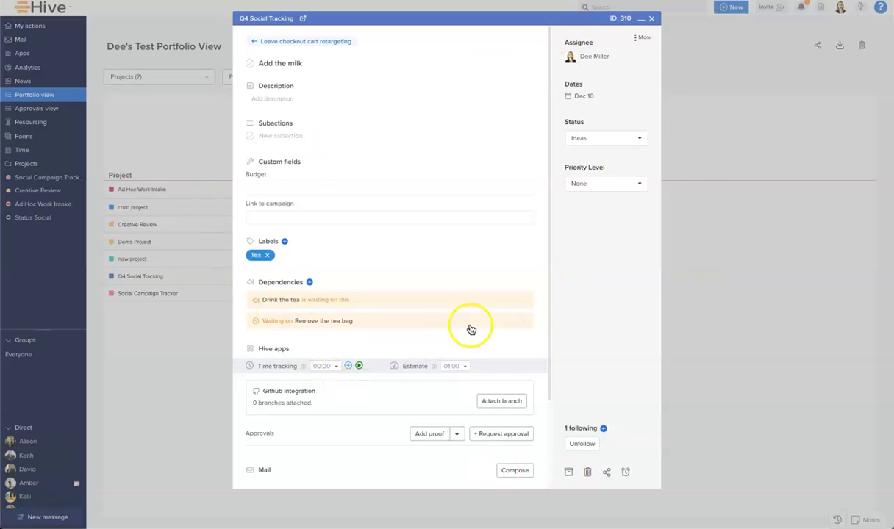
pyautogui.scroll(-3, 433, 356)
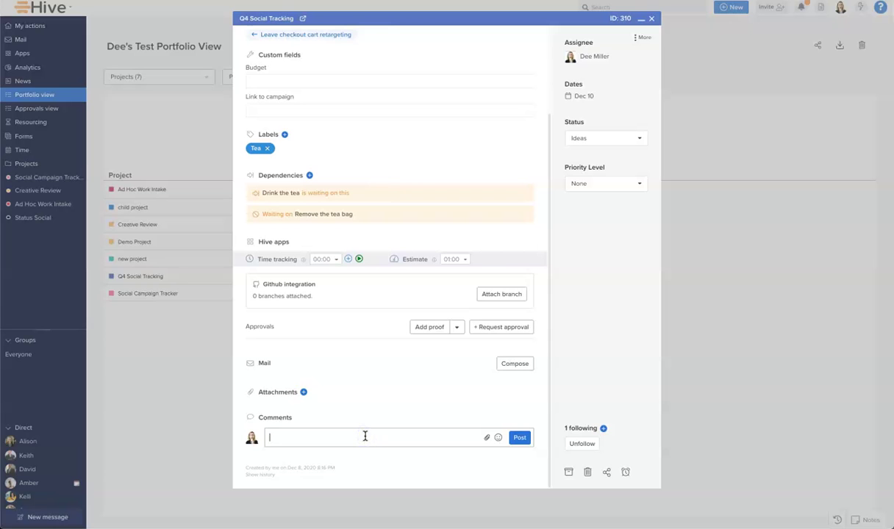
pyautogui.click(651, 22)
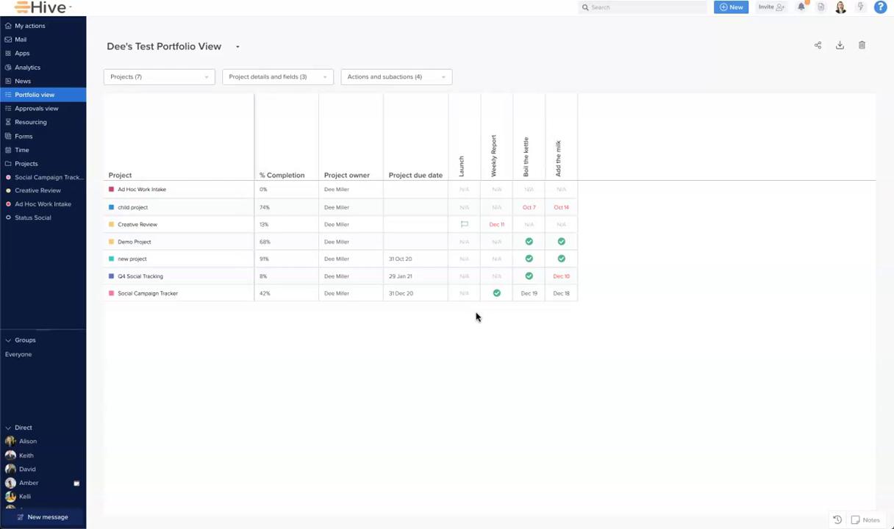
# - Replace the title Dee's Test Portfolio View with 'Make The tea' and save it
pyautogui.click(186, 46)
pyautogui.moveTo(469, 256); pyautogui.dragTo(367, 257)
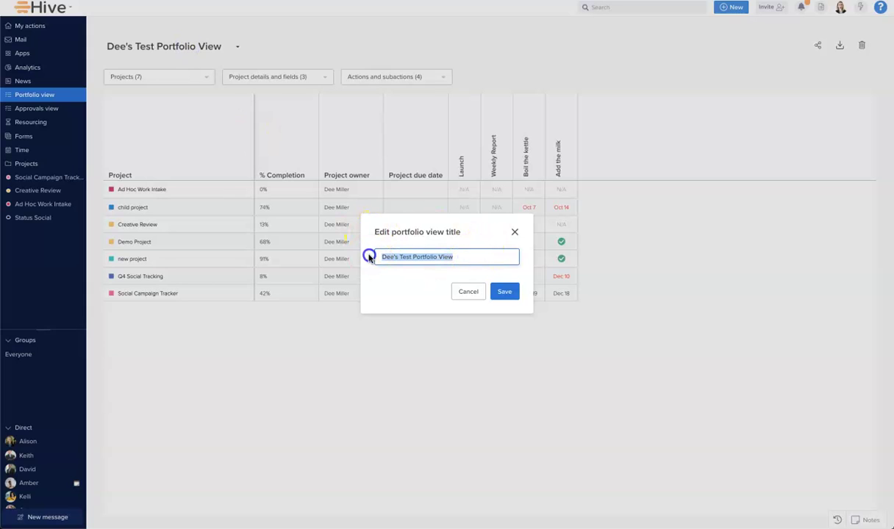
pyautogui.write('Make The tea')
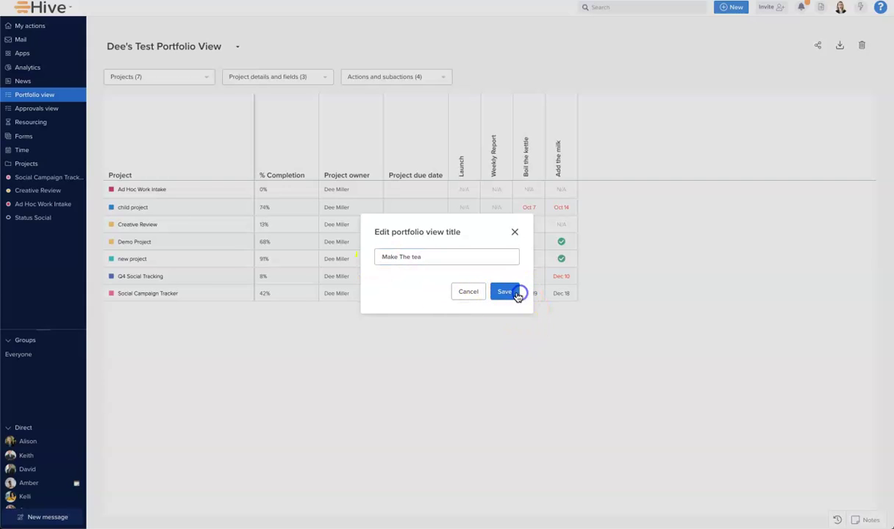
pyautogui.click(496, 291)
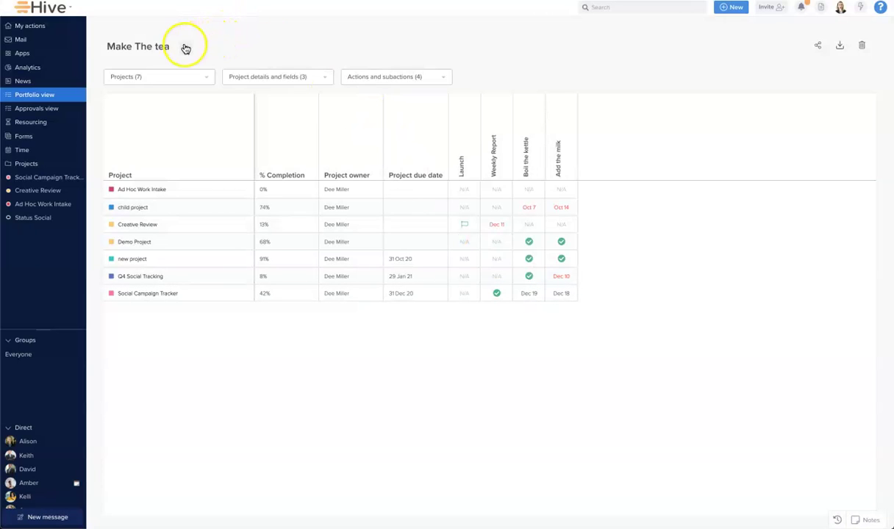
pyautogui.click(185, 47)
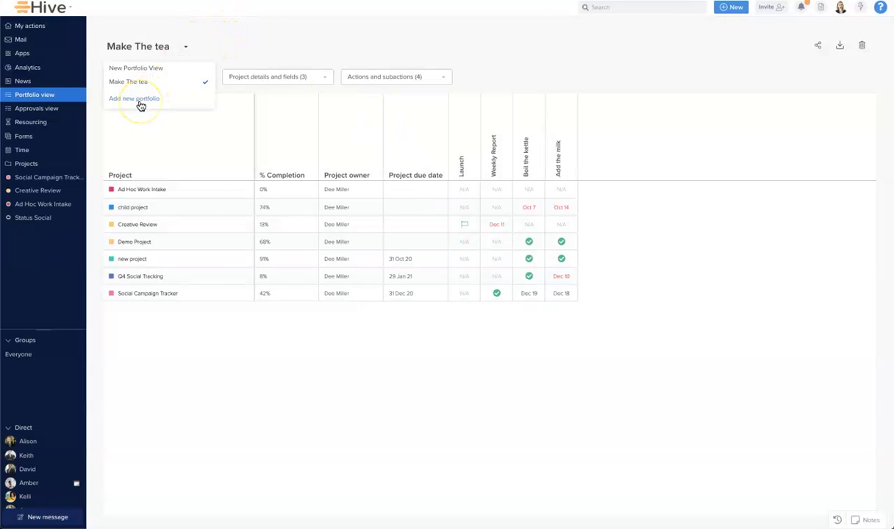
pyautogui.click(290, 325)
# - Share the view using the Specific people option with two chosen teammates
pyautogui.click(817, 45)
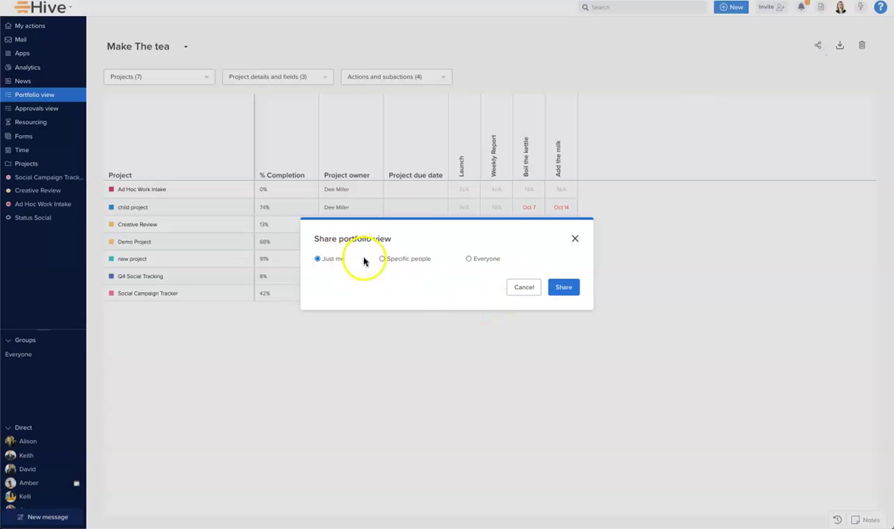
pyautogui.click(408, 263)
pyautogui.click(452, 260)
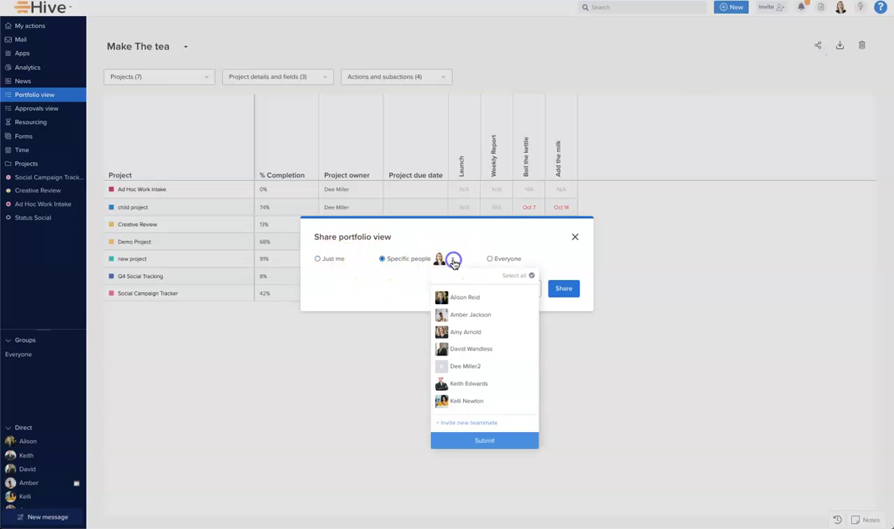
pyautogui.click(459, 349)
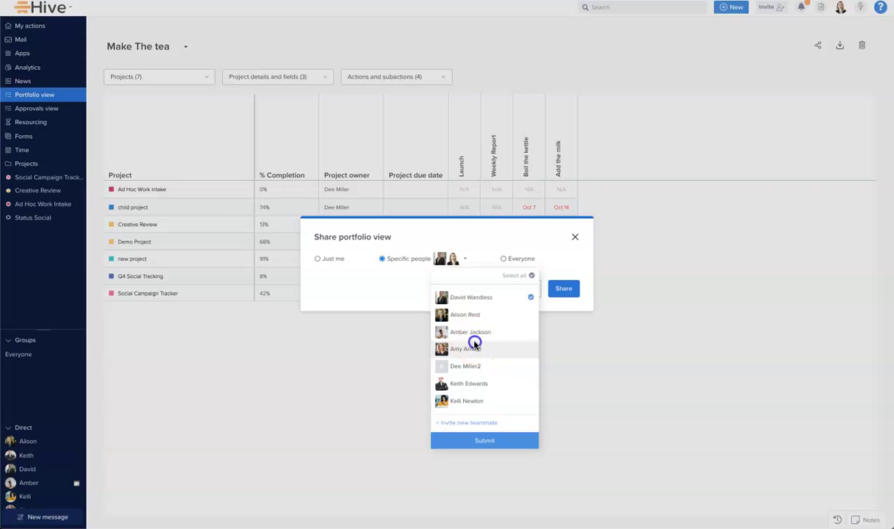
pyautogui.click(485, 441)
pyautogui.click(563, 289)
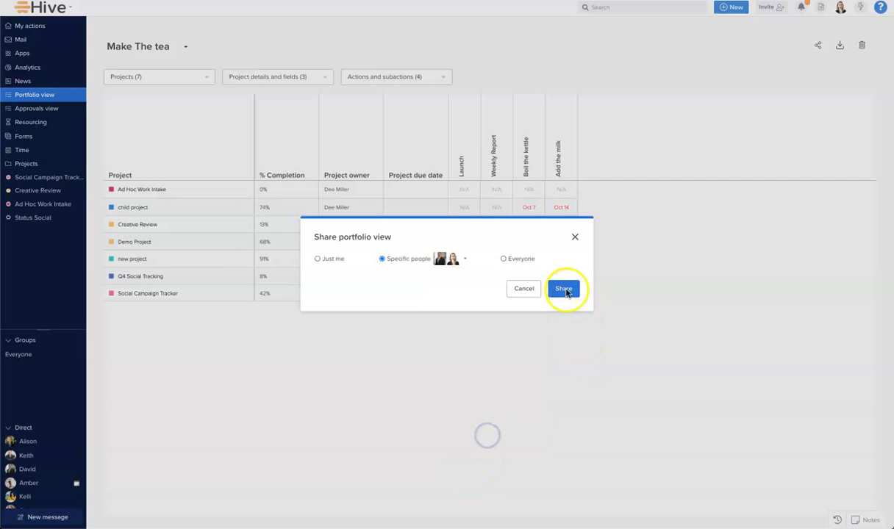